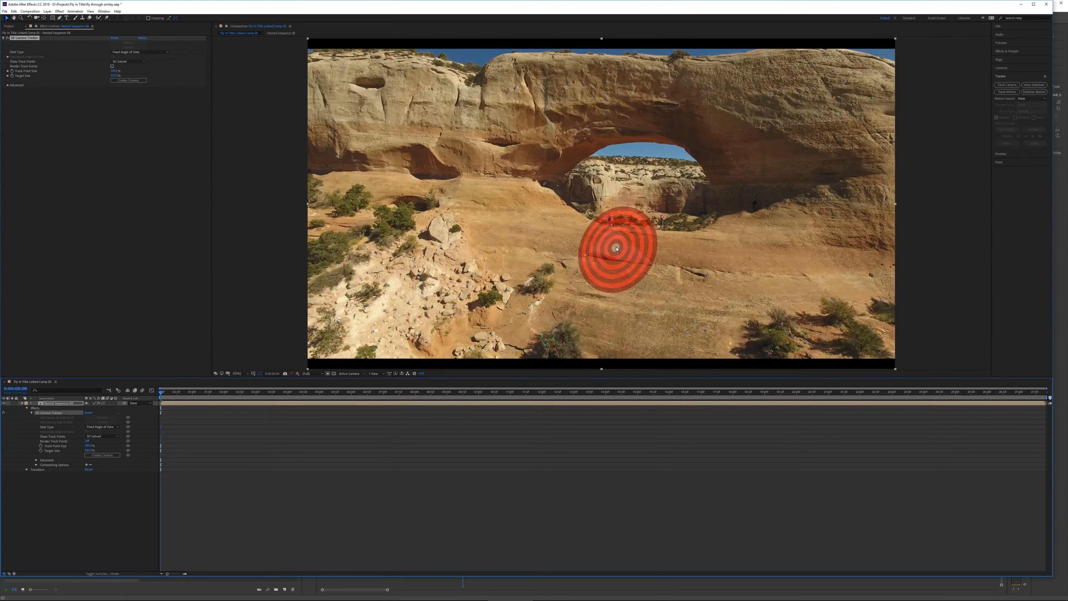
# Create a text layer and camera from the selected 3D camera tracker target point.
pyautogui.rightClick(617, 248)
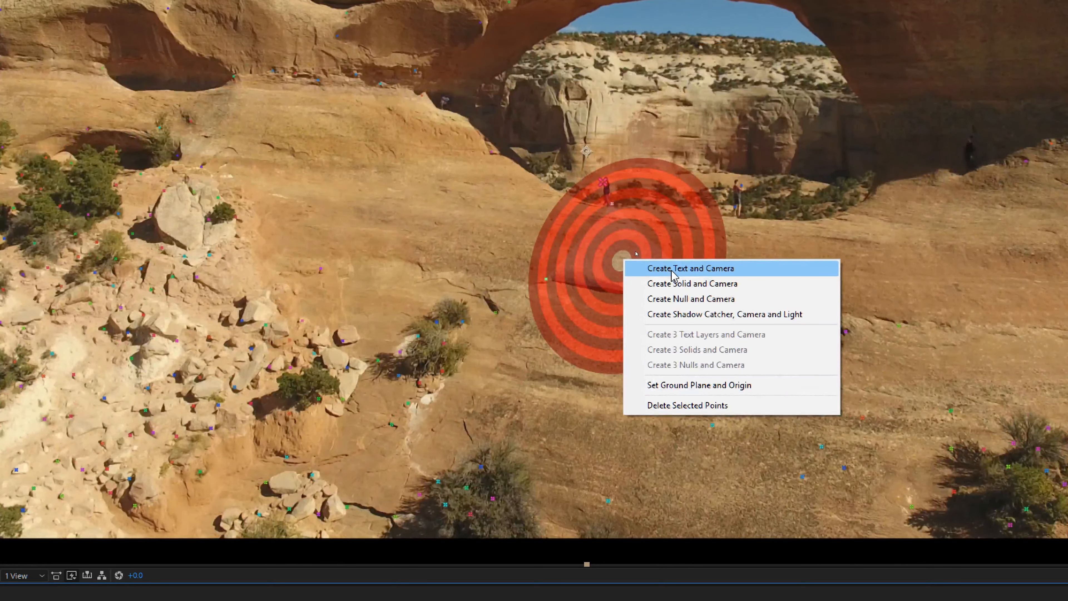
pyautogui.click(689, 274)
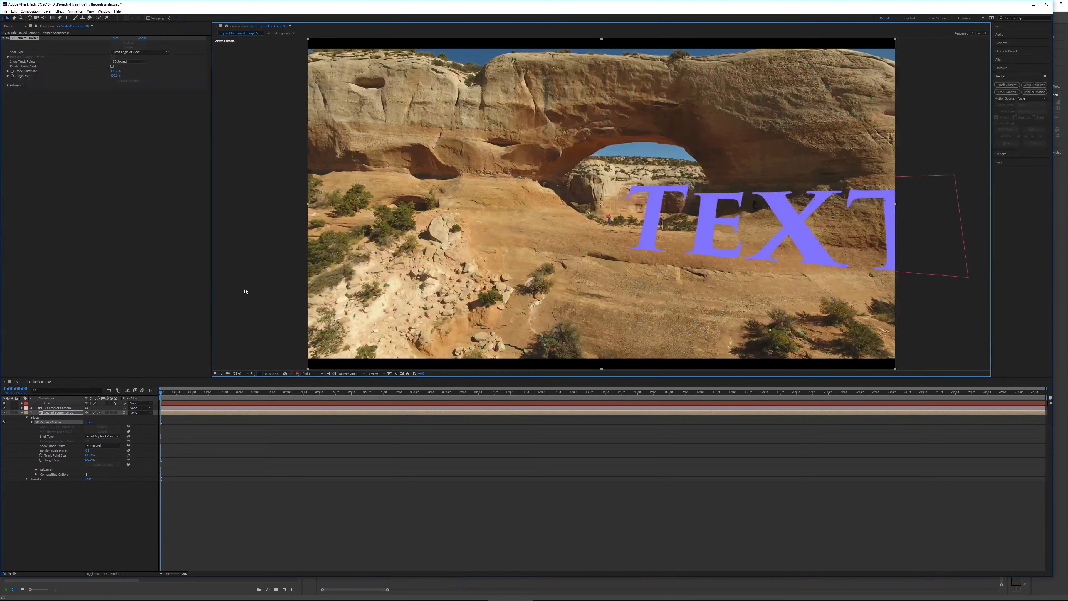
# Edit the placeholder text so the layer reads :) as a smiley.
pyautogui.click(66, 17)
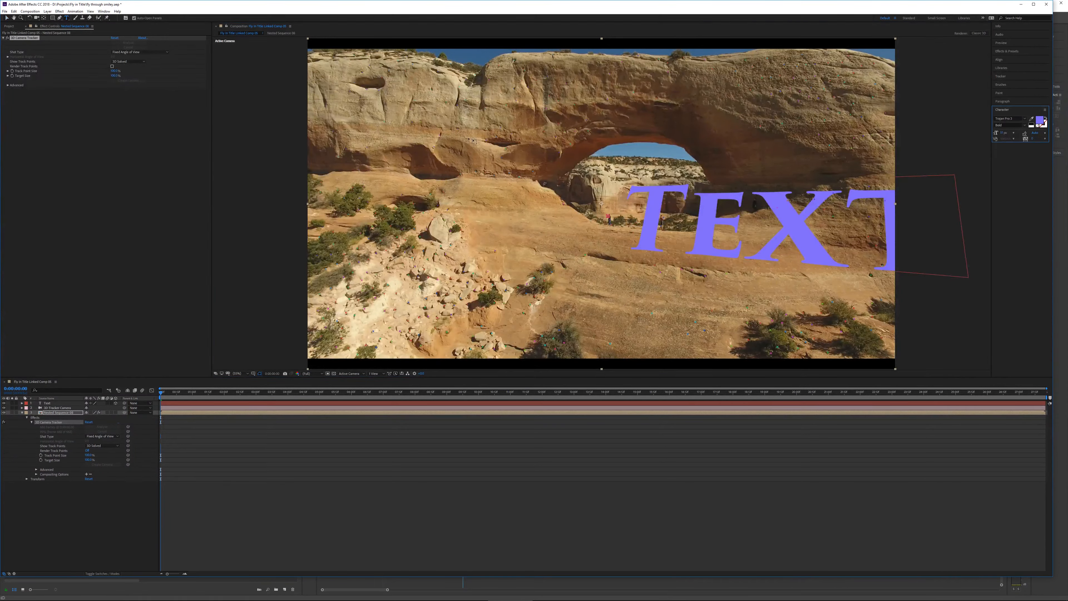
pyautogui.click(641, 212)
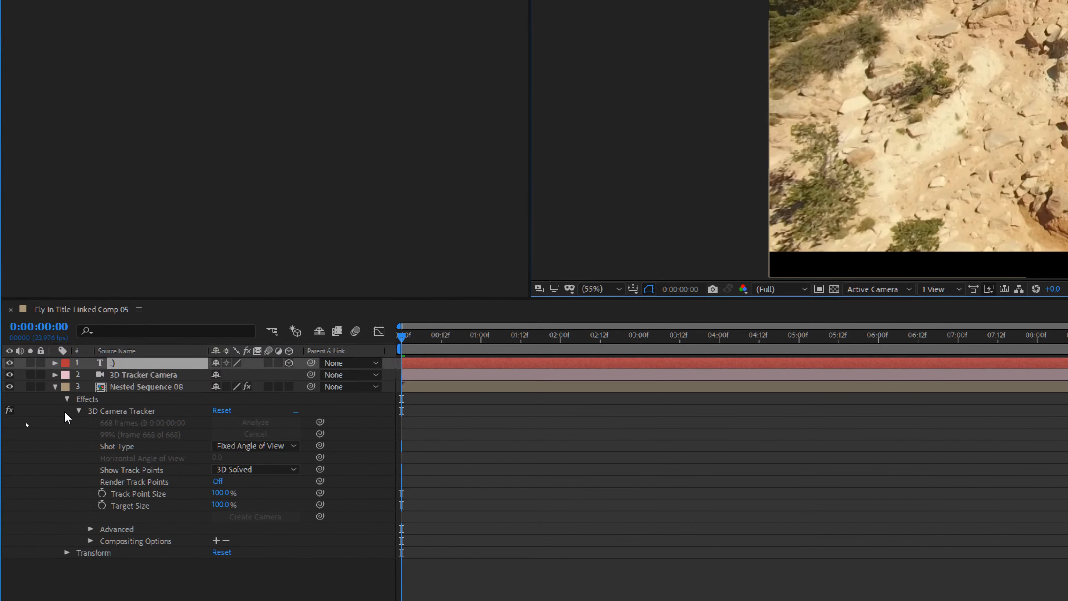
# Expand the text layer's transform properties and adjust its X and Y rotation so the smiley stands upright.
pyautogui.click(54, 362)
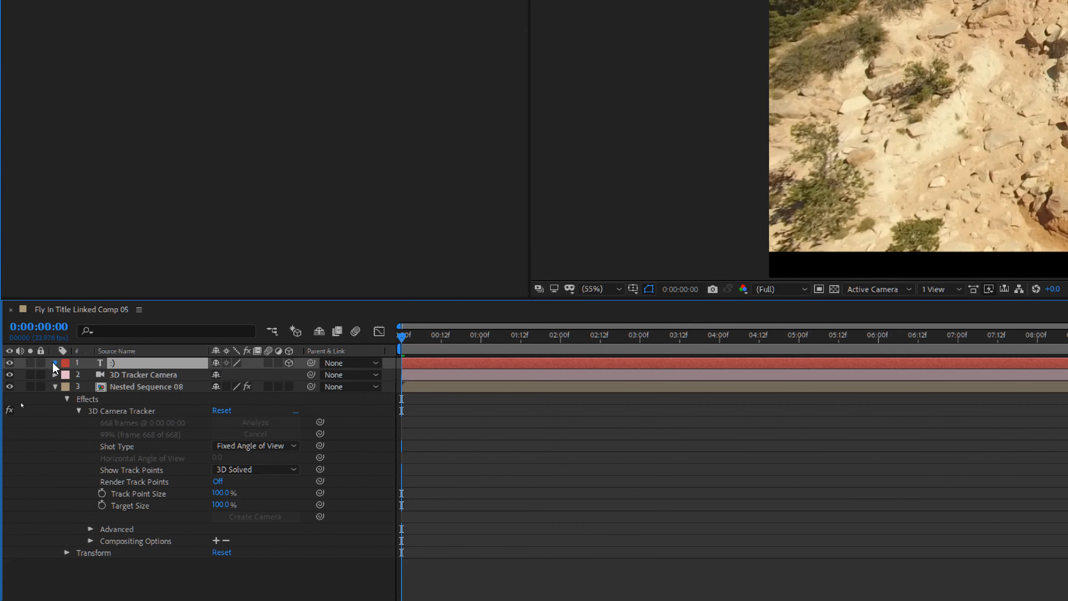
pyautogui.click(67, 387)
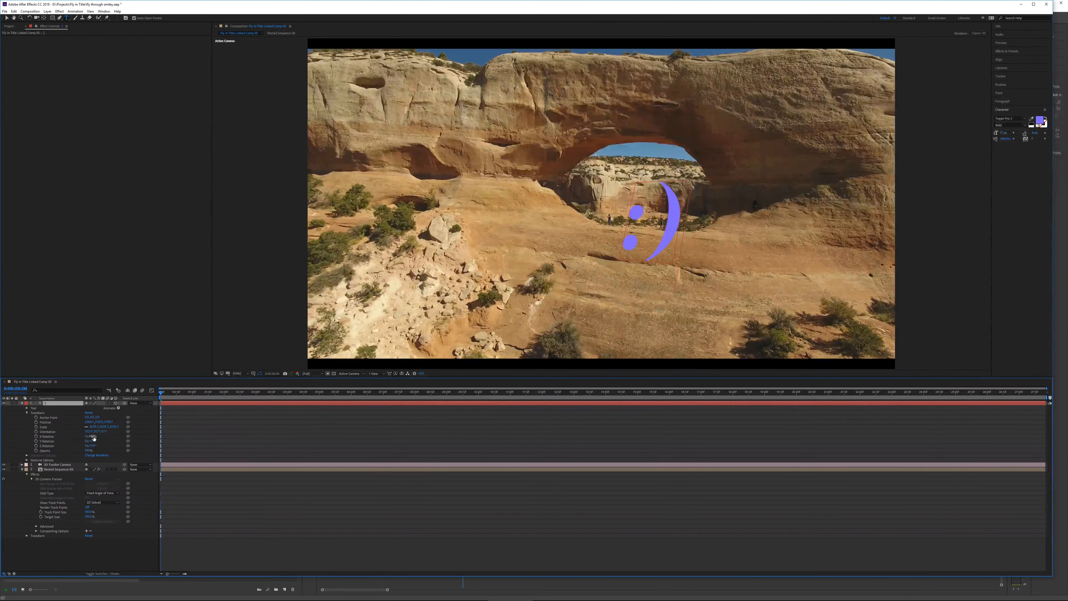
pyautogui.moveTo(93, 437); pyautogui.dragTo(97, 437)
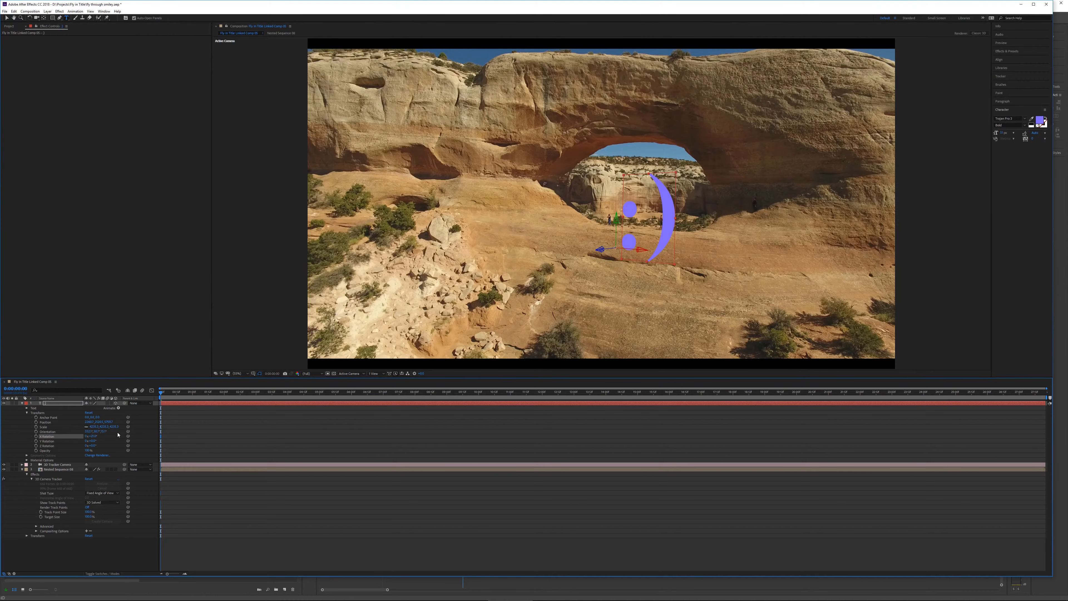
pyautogui.moveTo(92, 441); pyautogui.dragTo(116, 445)
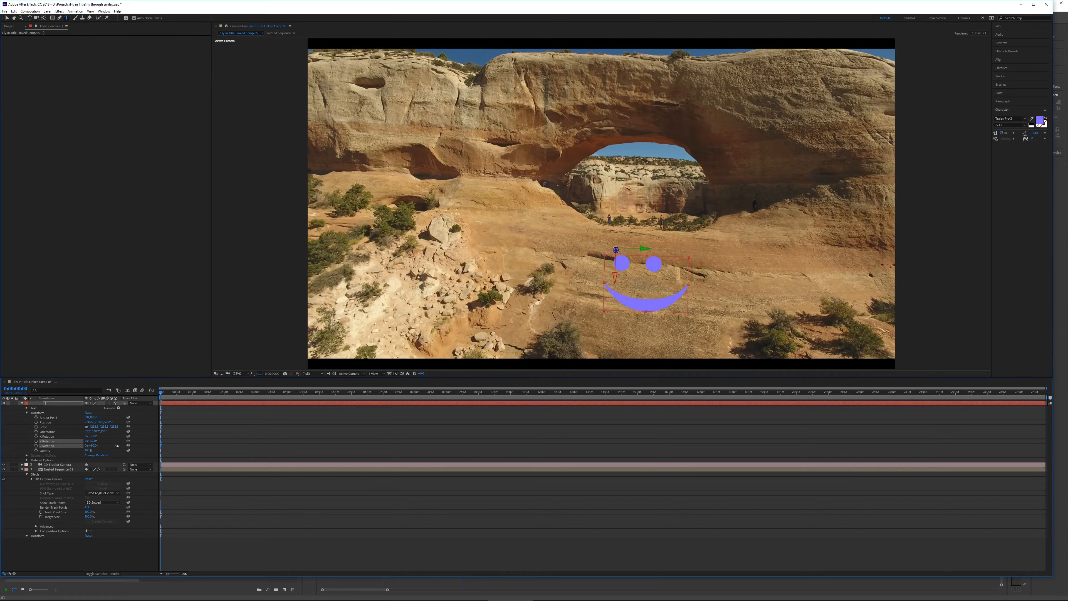
pyautogui.moveTo(116, 445); pyautogui.dragTo(117, 445)
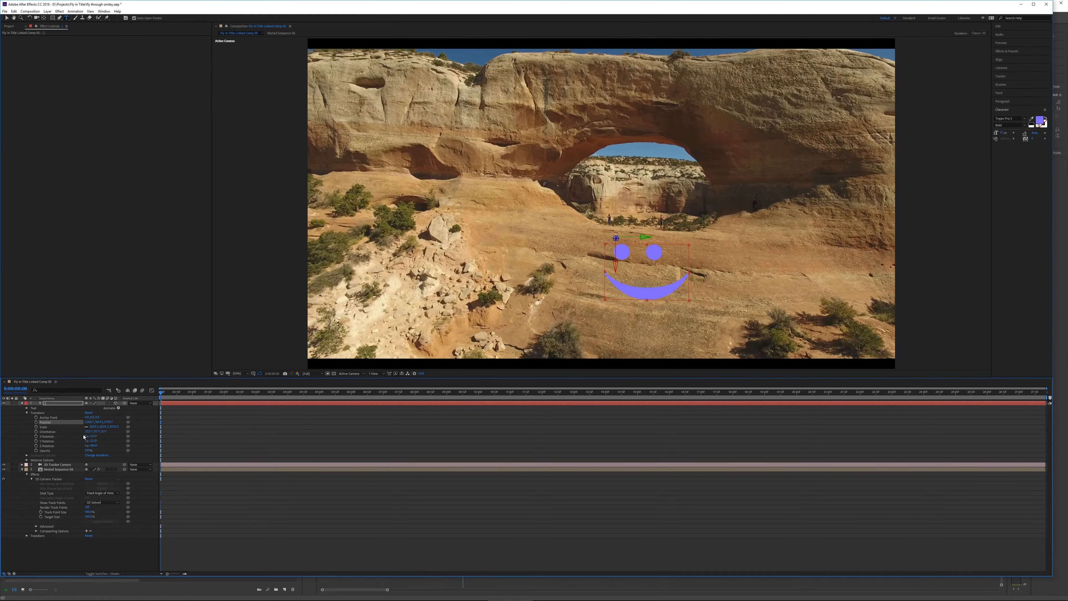
# Adjust the smiley's position so it sits inside the arch opening.
pyautogui.moveTo(100, 421); pyautogui.dragTo(98, 422)
pyautogui.moveTo(101, 423); pyautogui.dragTo(37, 431)
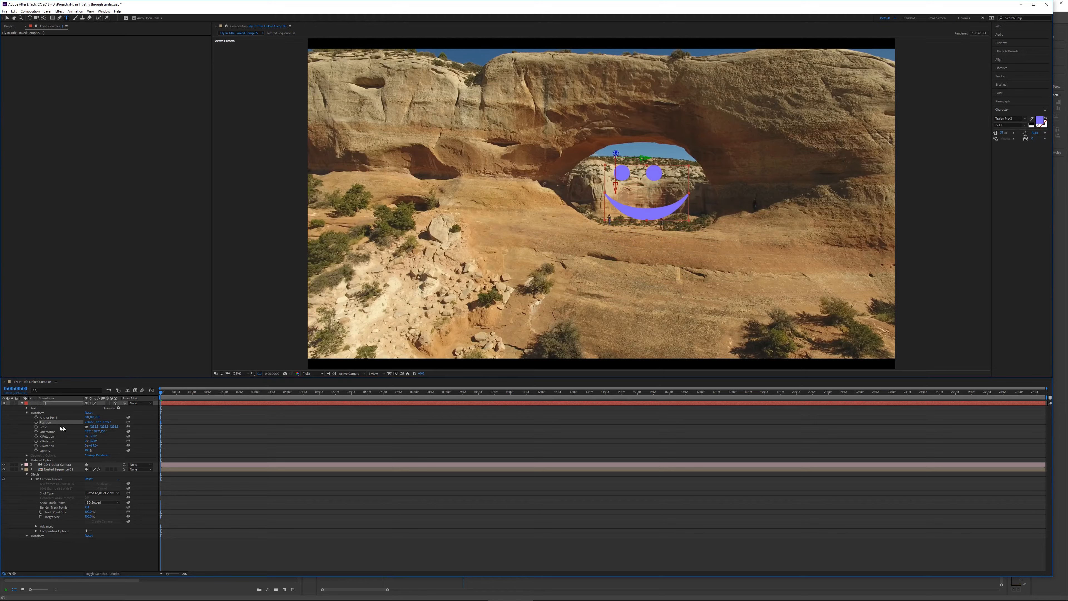
pyautogui.moveTo(88, 423); pyautogui.dragTo(84, 422)
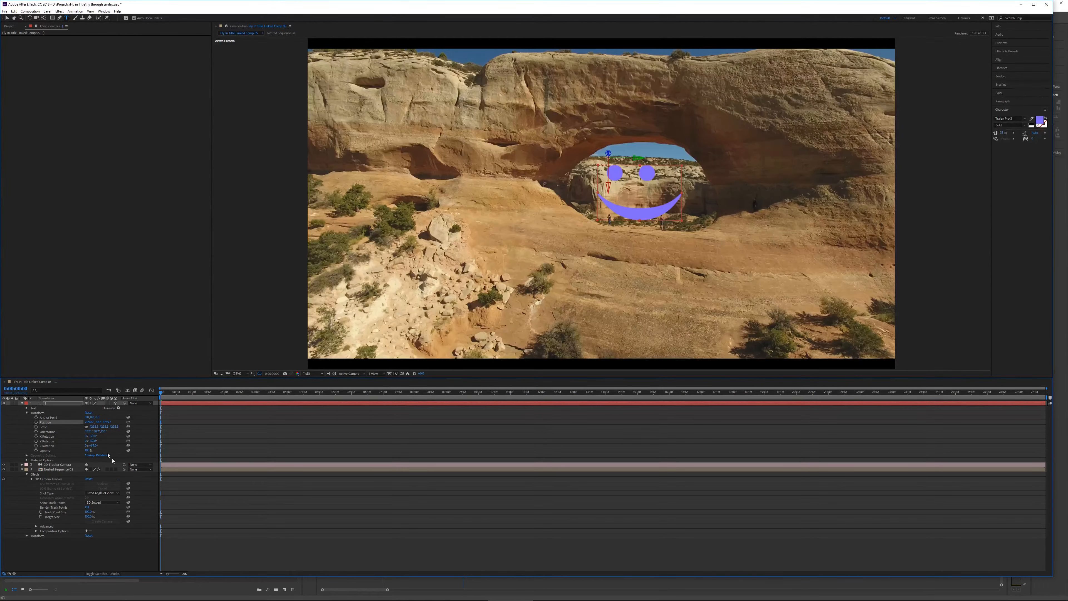
# Move to a later frame and tweak the smiley's Y rotation.
pyautogui.moveTo(180, 393); pyautogui.dragTo(644, 389)
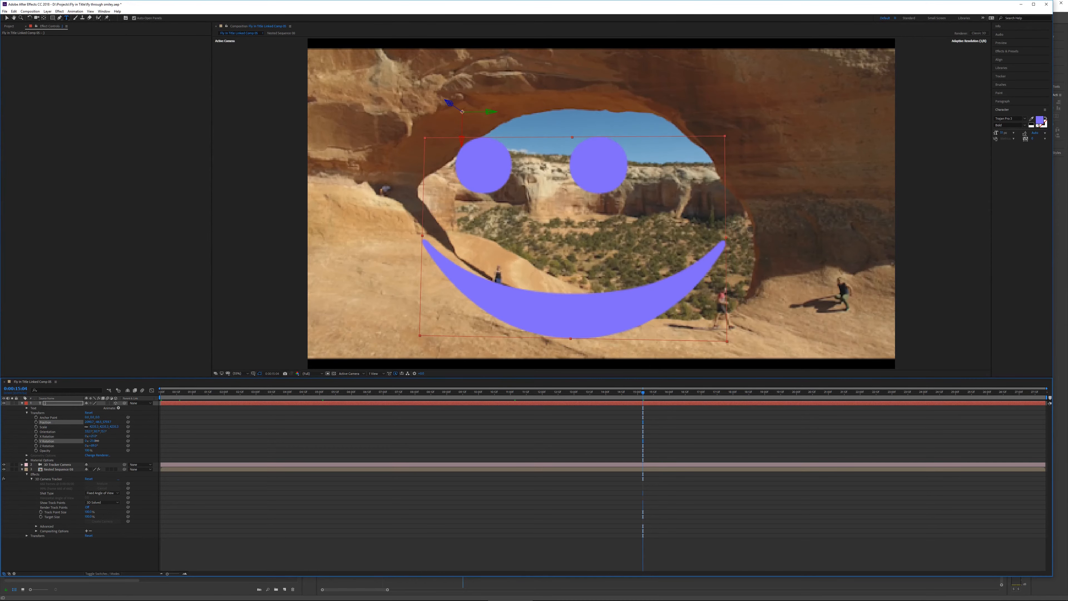
pyautogui.moveTo(96, 440); pyautogui.dragTo(95, 440)
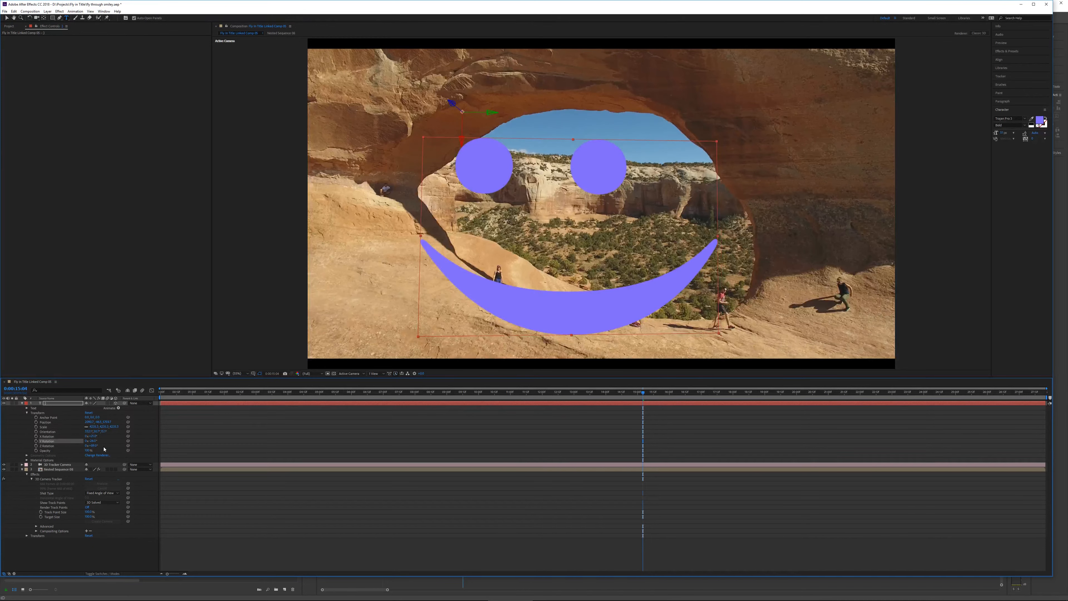
# Reduce the smiley's scale and nudge its position within the arch.
pyautogui.moveTo(115, 428); pyautogui.dragTo(86, 440)
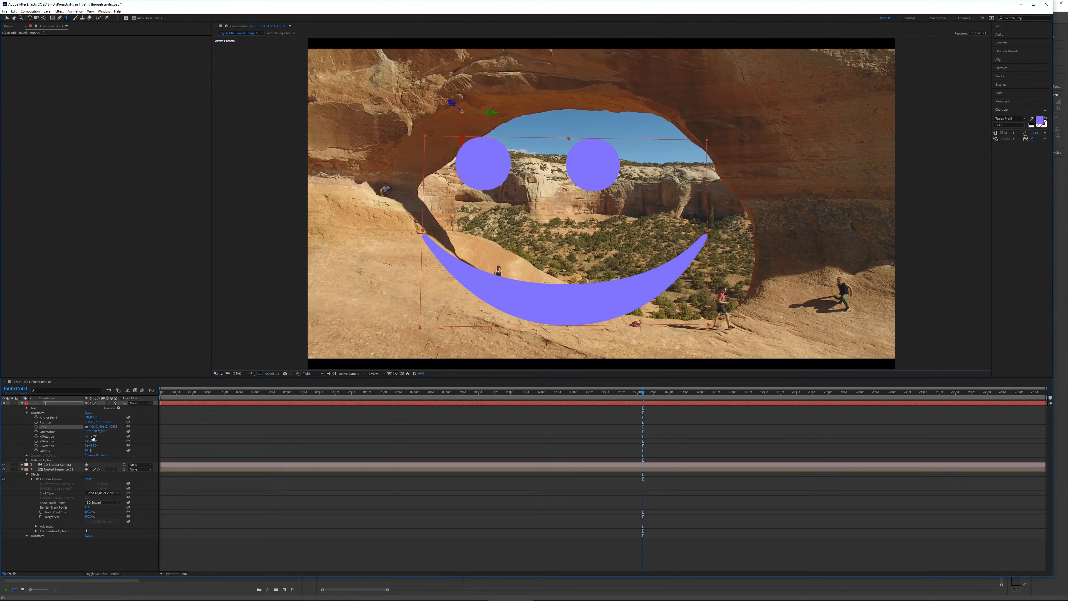
pyautogui.moveTo(115, 428); pyautogui.dragTo(57, 431)
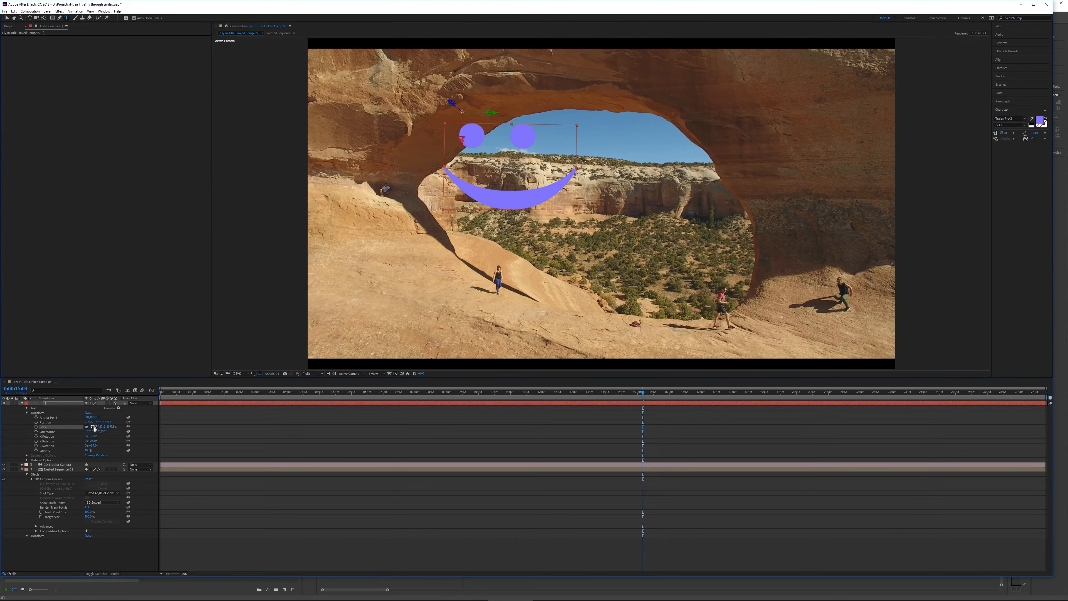
pyautogui.moveTo(98, 422); pyautogui.dragTo(106, 423)
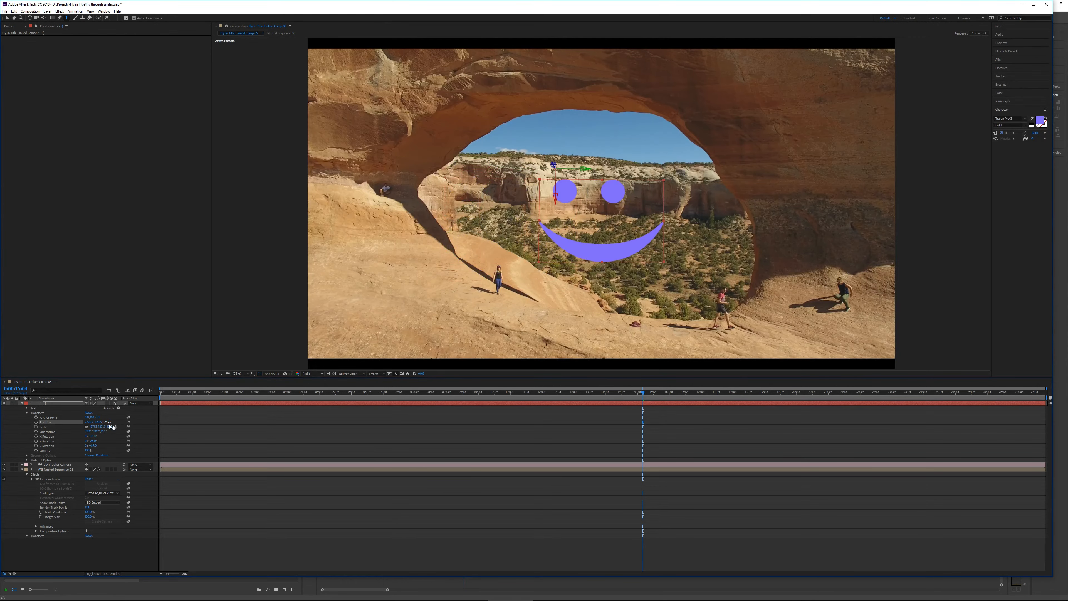
# Check a later frame and adjust the smiley's position again.
pyautogui.moveTo(729, 394); pyautogui.dragTo(776, 392)
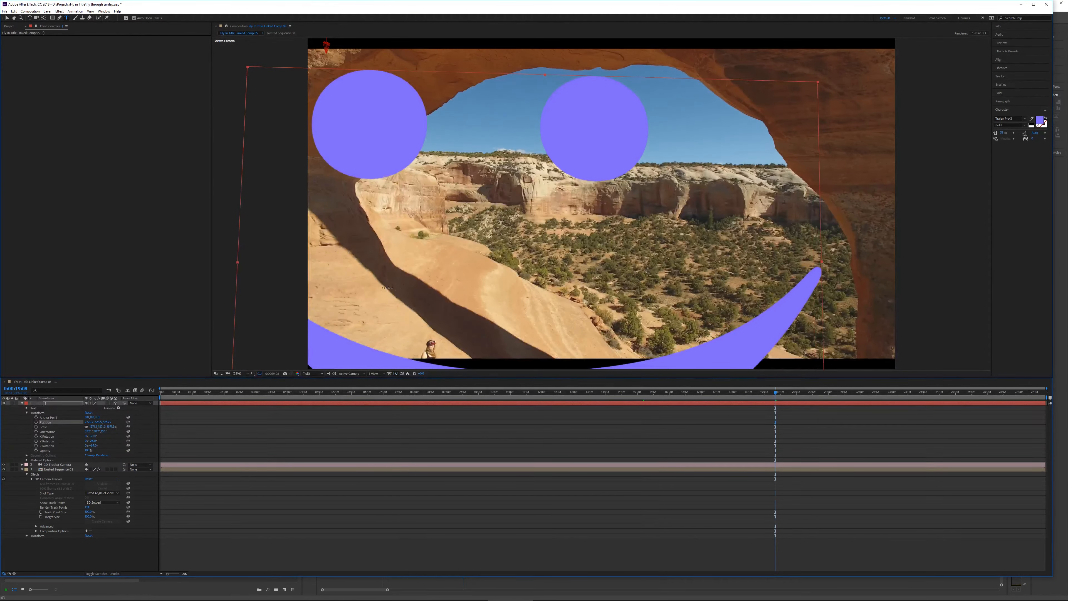
pyautogui.moveTo(88, 421); pyautogui.dragTo(92, 423)
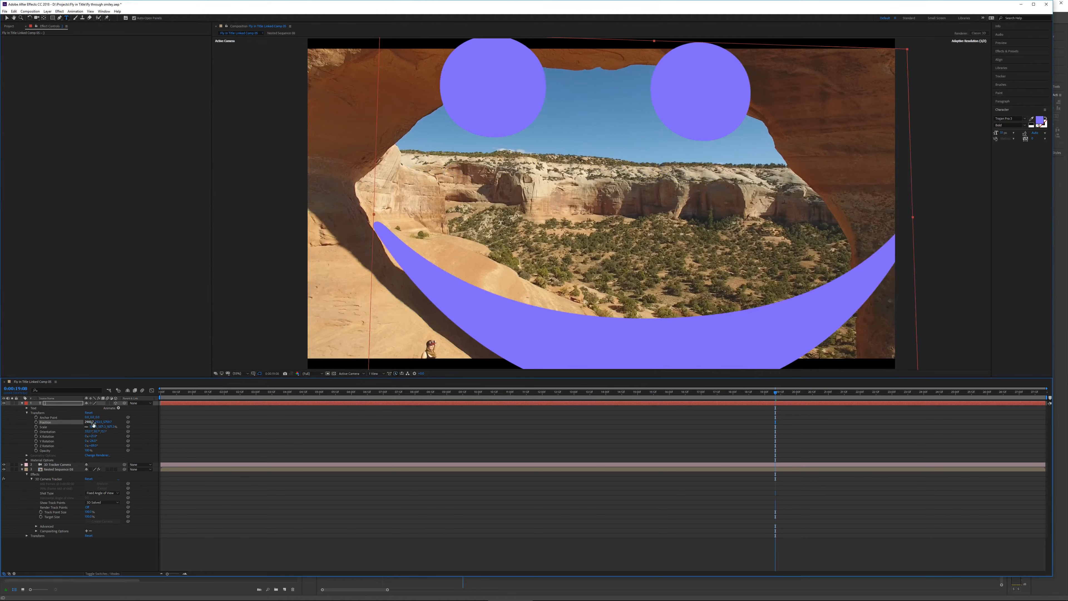
# Play back the shot from the start to review the tracked smiley.
pyautogui.moveTo(776, 393); pyautogui.dragTo(161, 393)
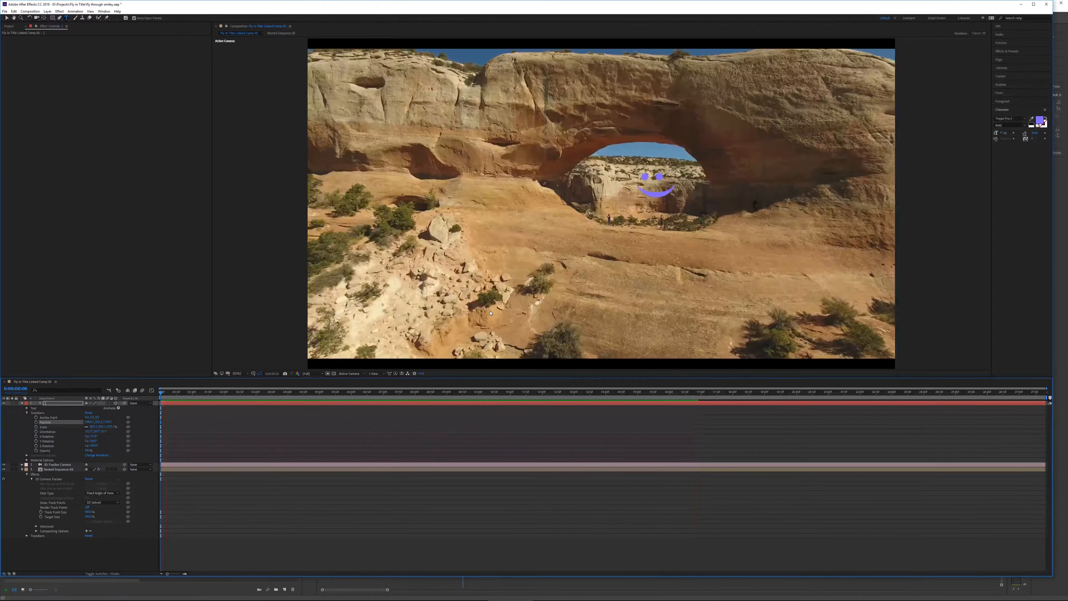
pyautogui.press('space')
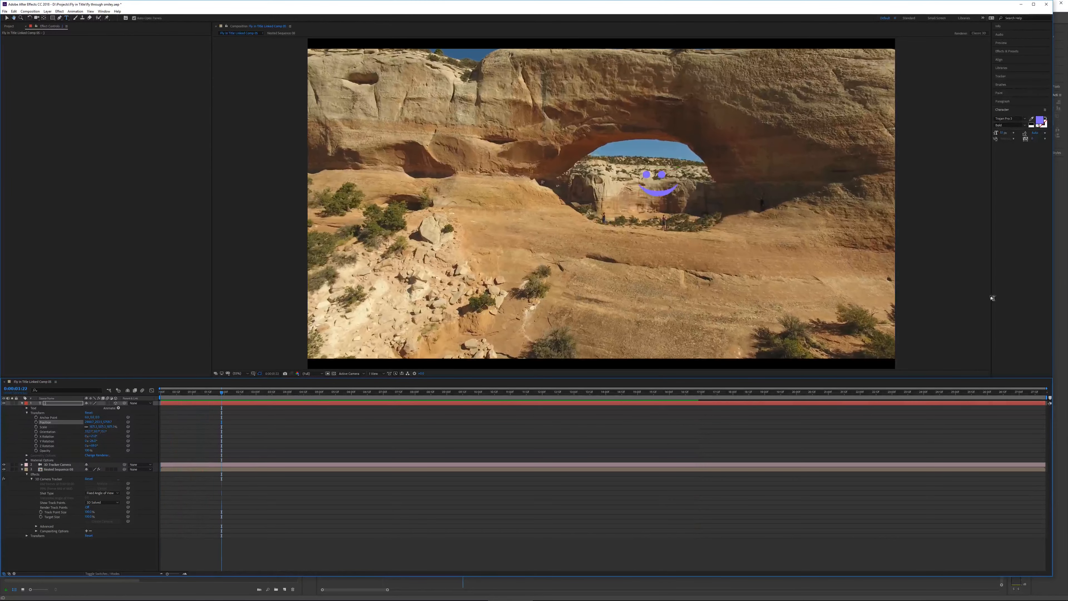
pyautogui.moveTo(699, 392); pyautogui.dragTo(973, 391)
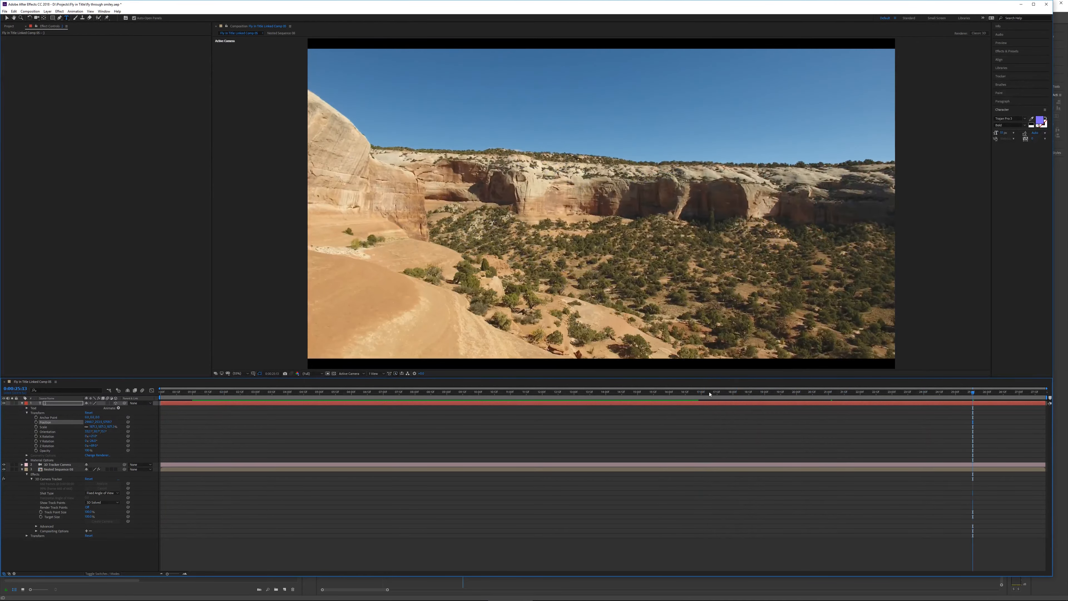
# Switch the composition's 3D renderer to CINEMA 4D.
pyautogui.click(693, 394)
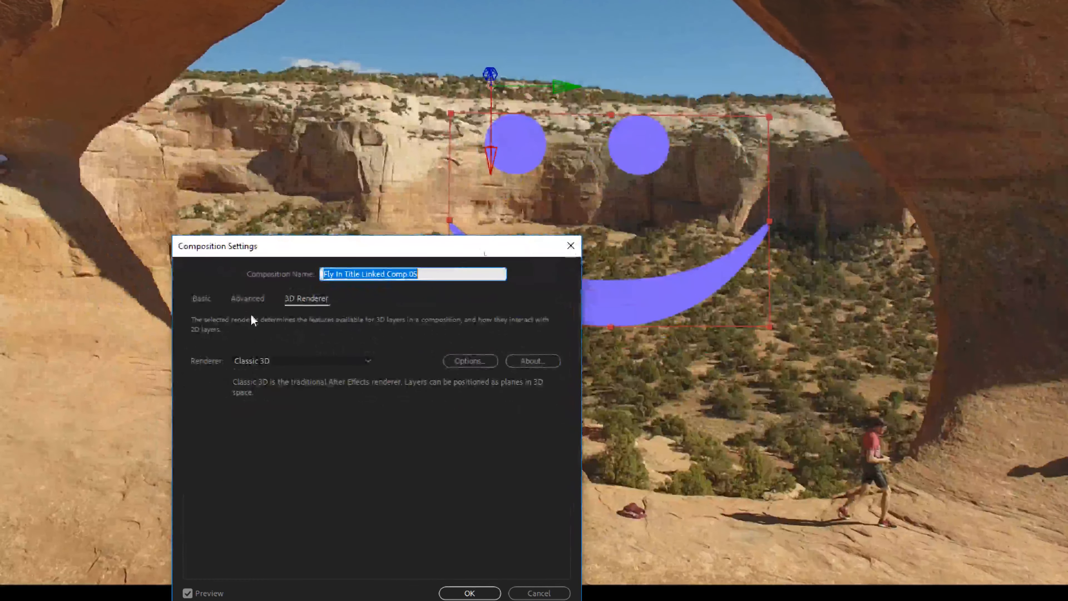
pyautogui.click(338, 362)
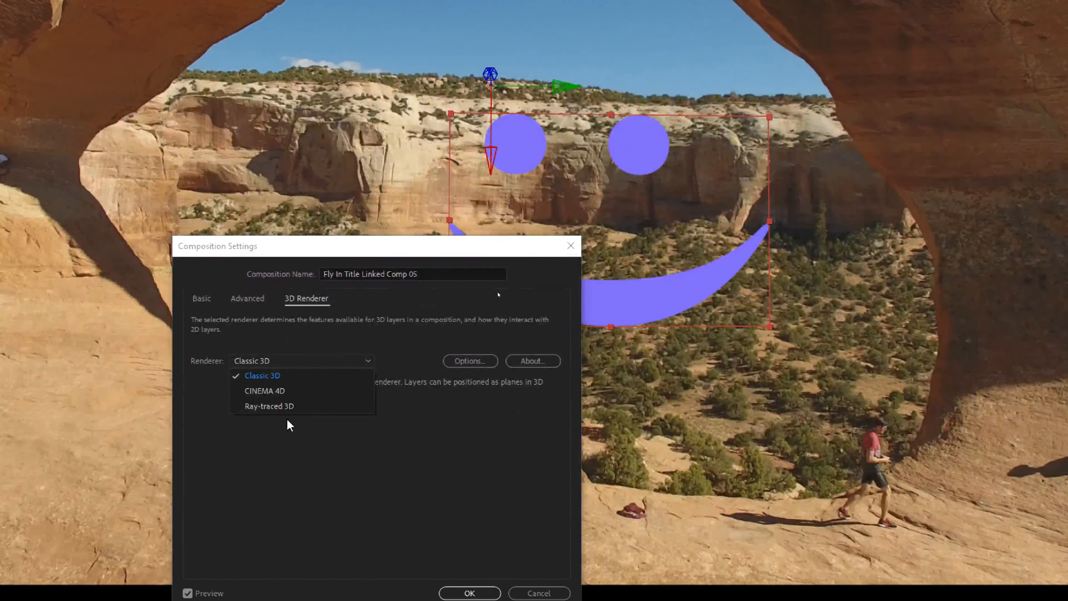
pyautogui.click(269, 390)
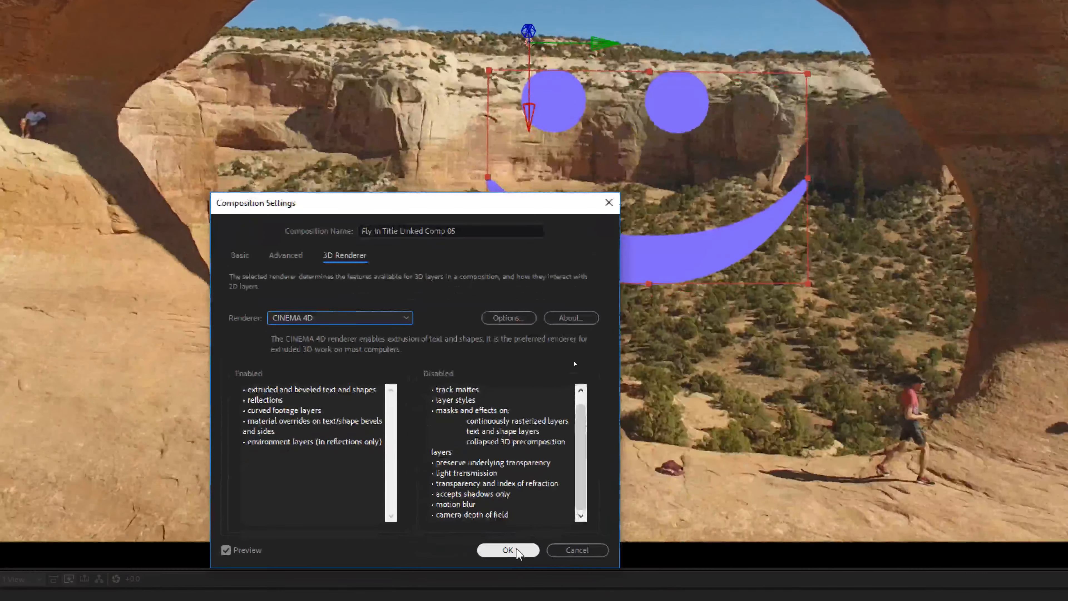
pyautogui.click(507, 549)
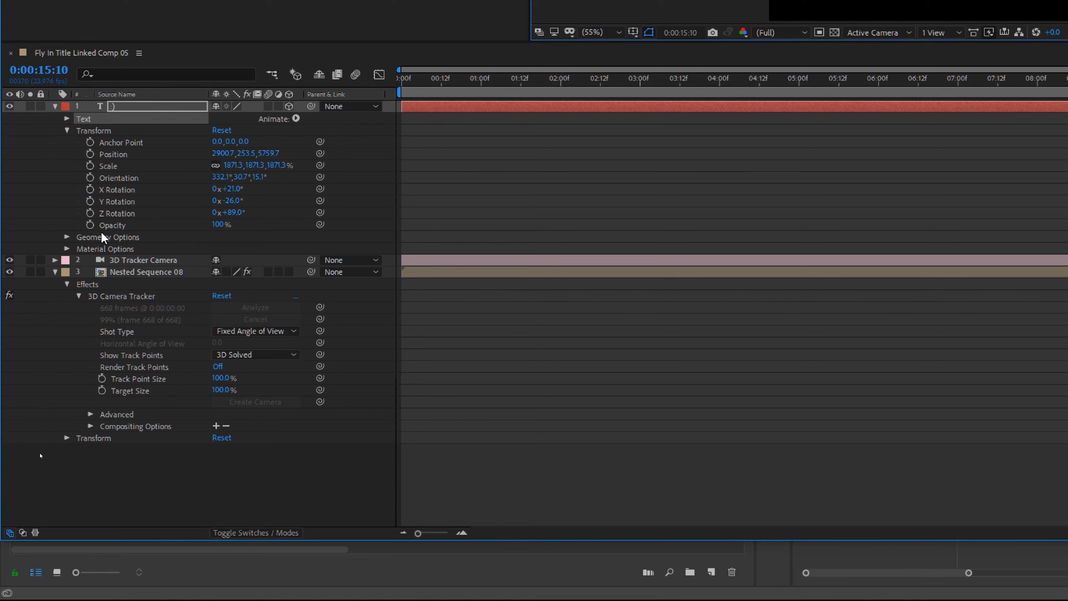
# Set the smiley text's Extrusion Depth to 16 in Geometry Options and preview the result.
pyautogui.click(66, 237)
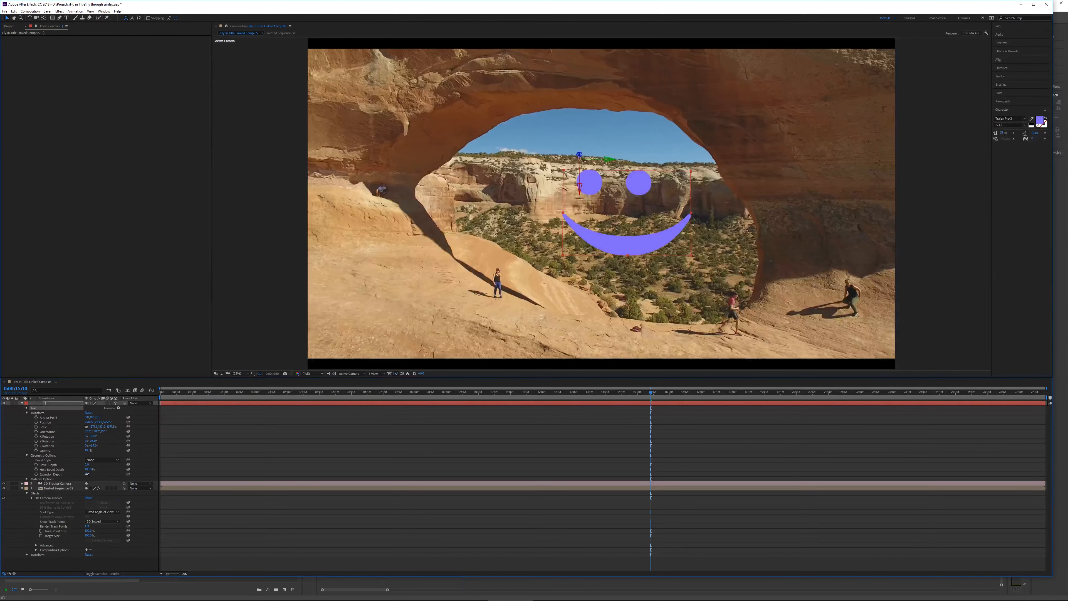
pyautogui.moveTo(88, 474)
pyautogui.mouseDown()
pyautogui.moveTo(112, 473)
pyautogui.moveTo(94, 476)
pyautogui.mouseUp()
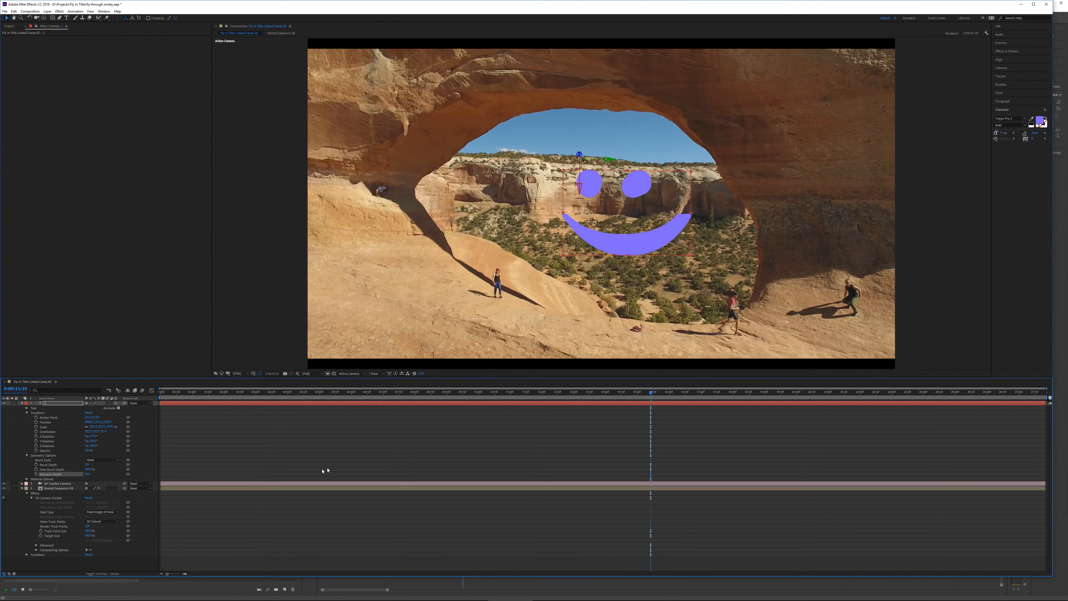
pyautogui.moveTo(652, 394); pyautogui.dragTo(770, 388)
pyautogui.press('space')
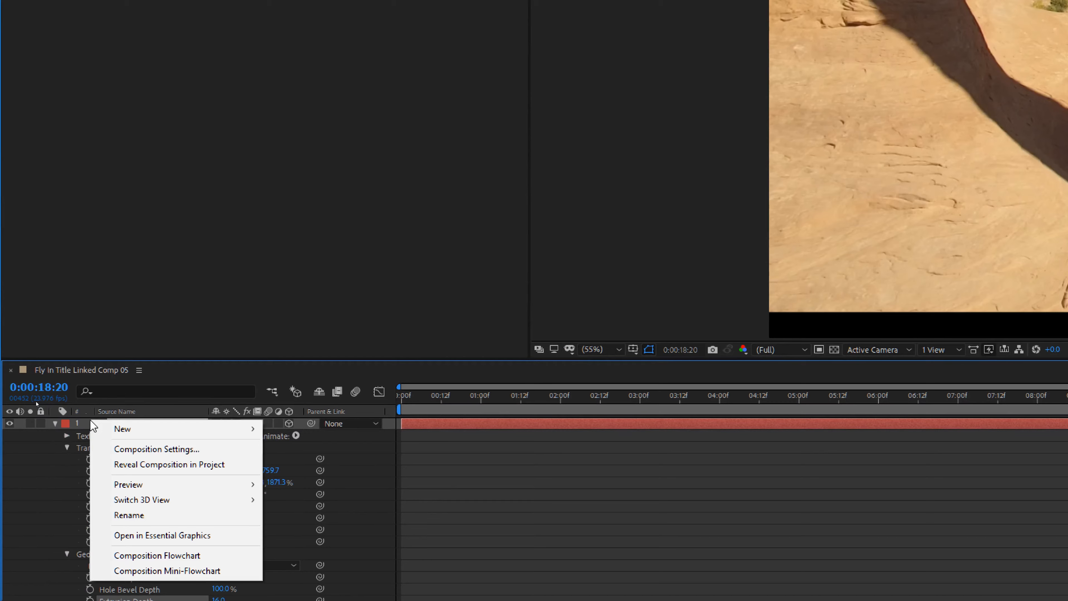
# Add a new Spot light layer to the composition.
pyautogui.moveTo(134, 427)
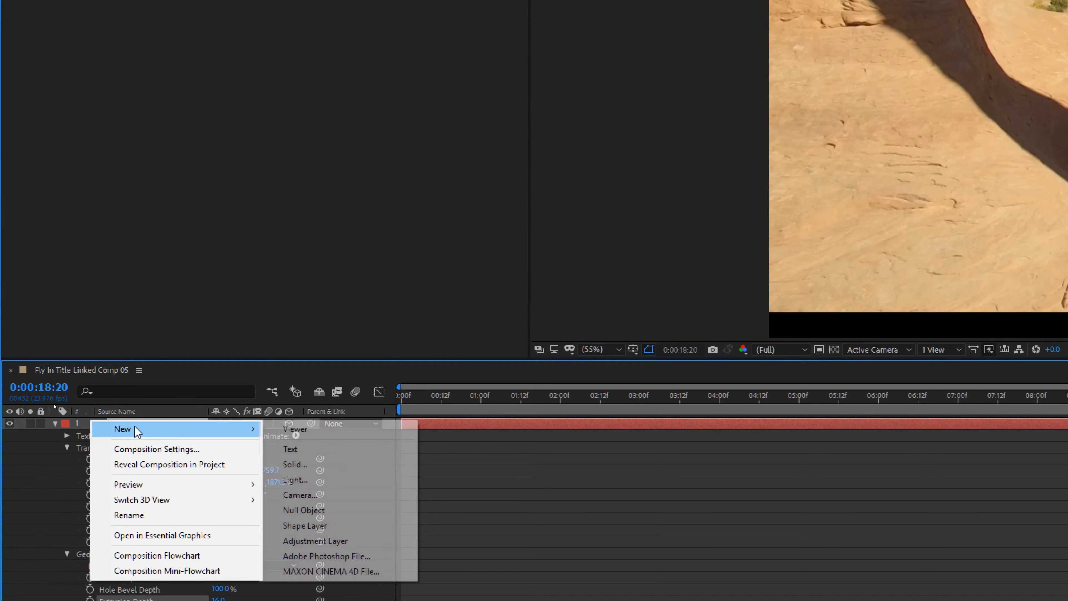
pyautogui.click(325, 482)
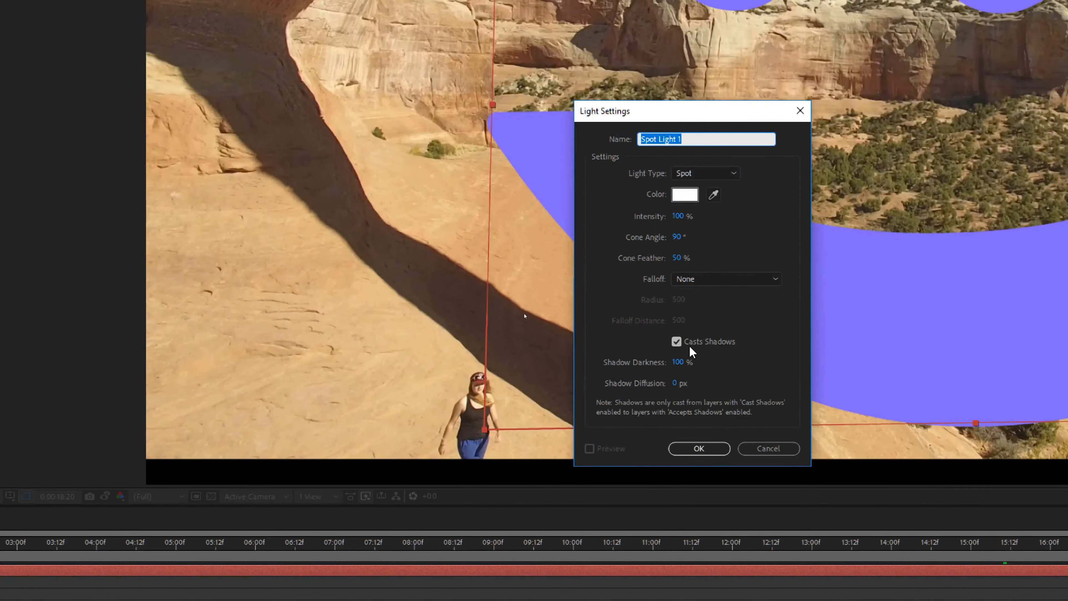
pyautogui.click(706, 448)
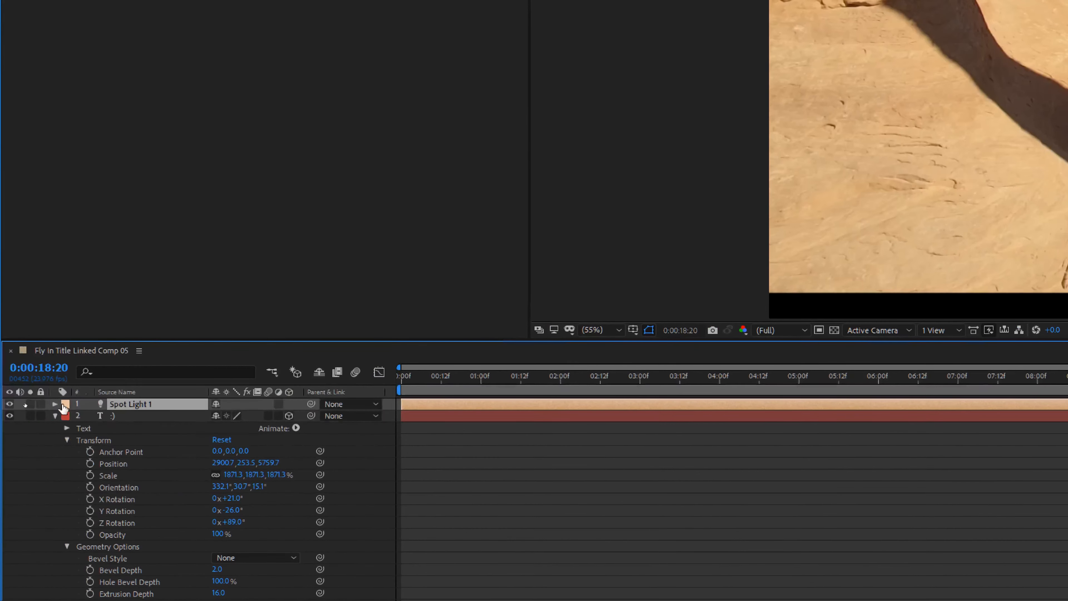
# Expand the spot light's transform, adjust its X rotation, and play back the shot.
pyautogui.click(55, 404)
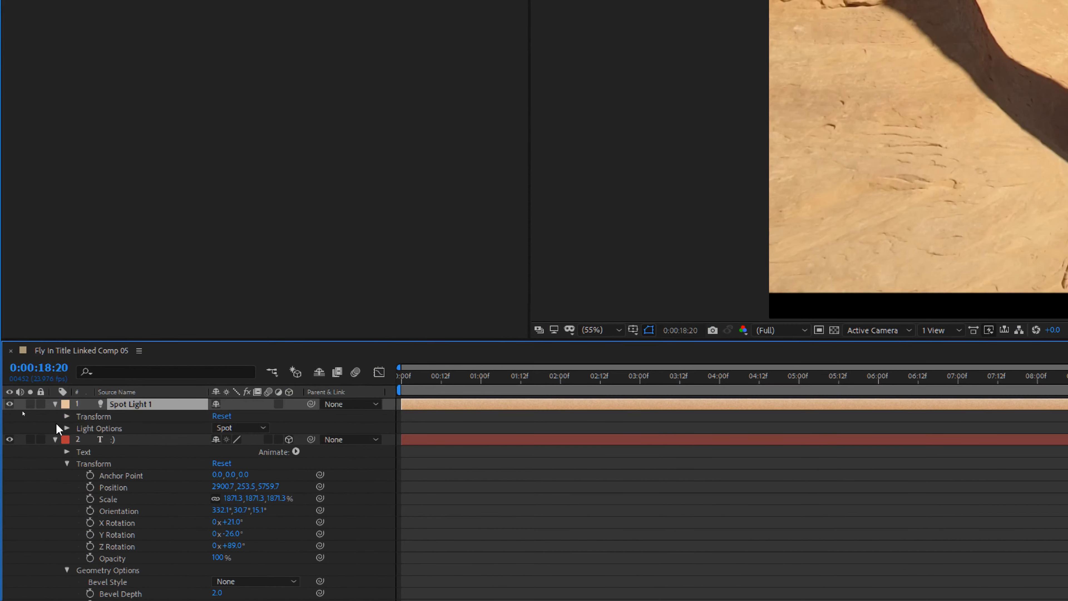
pyautogui.click(67, 416)
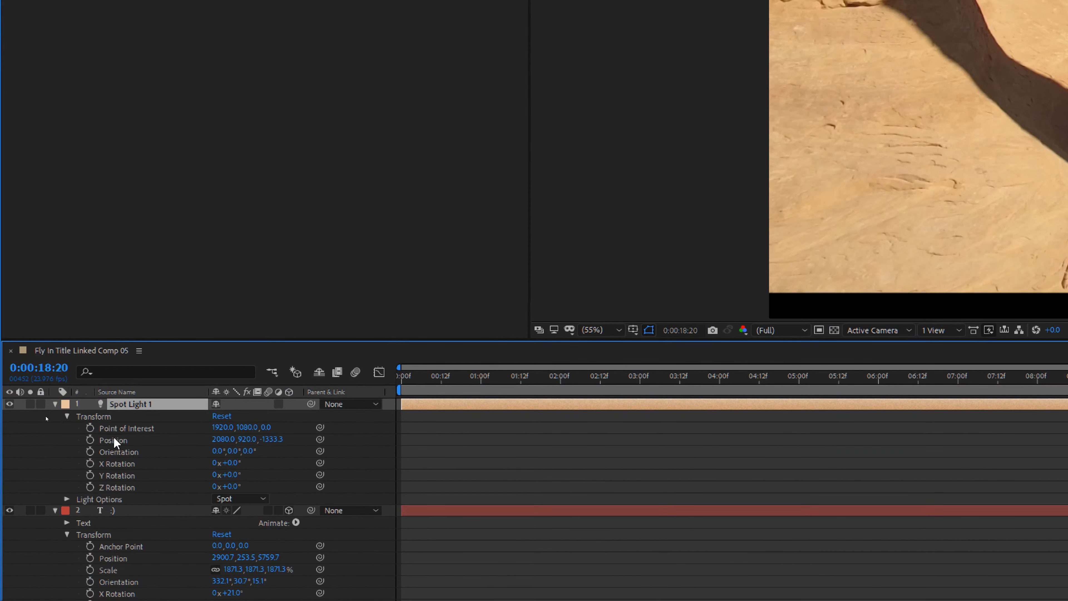
pyautogui.click(237, 469)
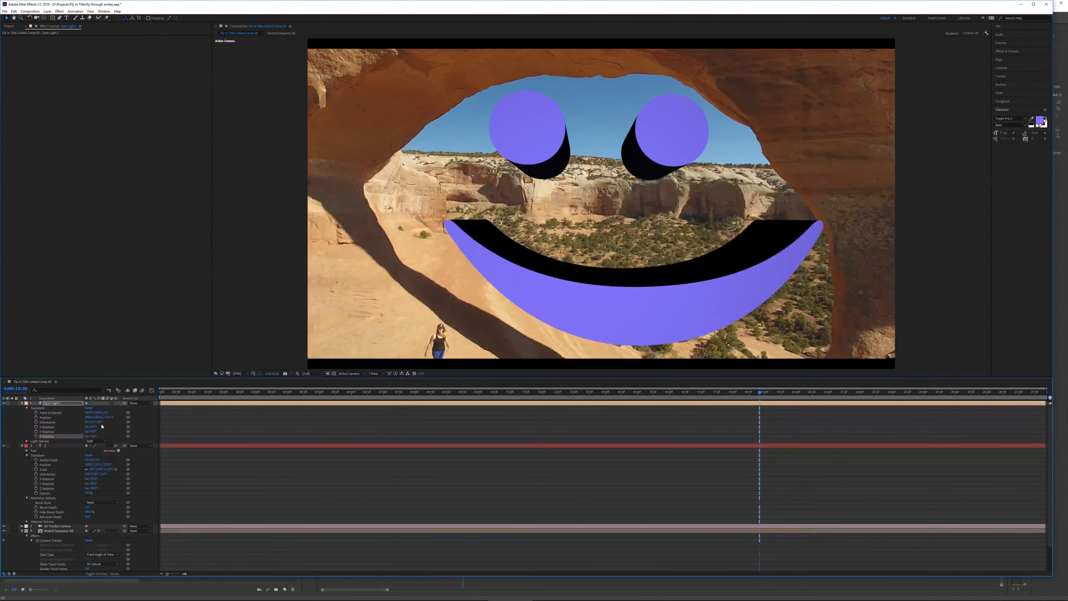
pyautogui.moveTo(94, 428)
pyautogui.mouseDown()
pyautogui.moveTo(114, 426)
pyautogui.moveTo(81, 427)
pyautogui.moveTo(94, 426)
pyautogui.mouseUp()
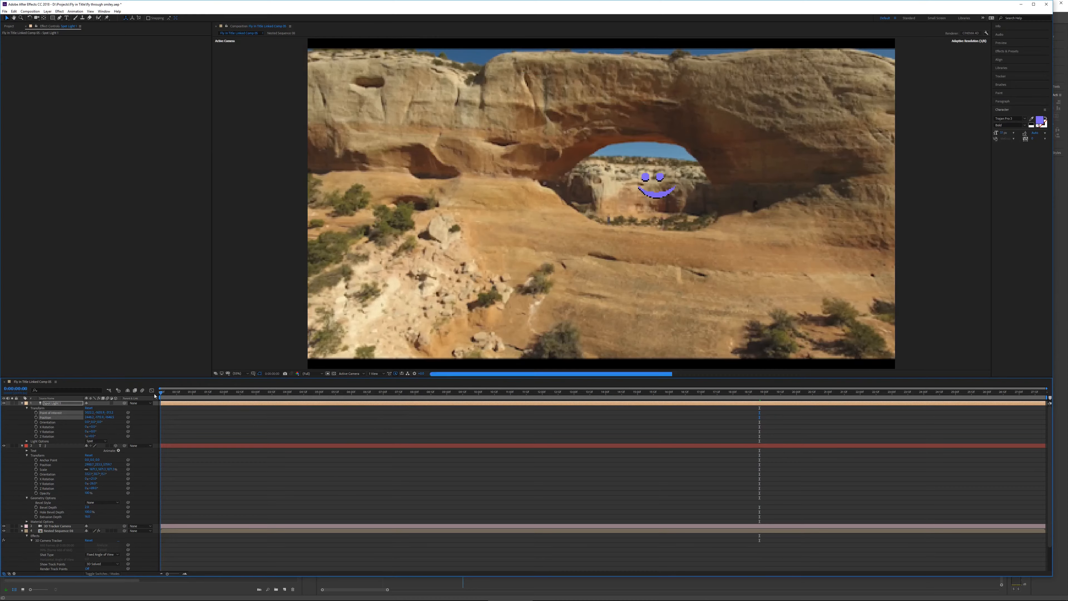
pyautogui.press('space')
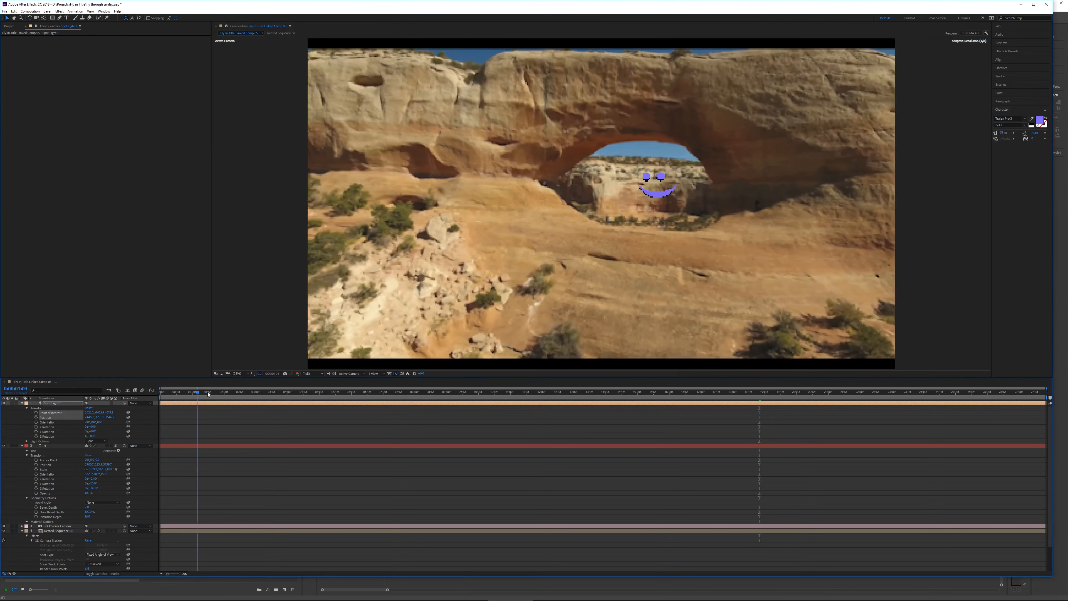